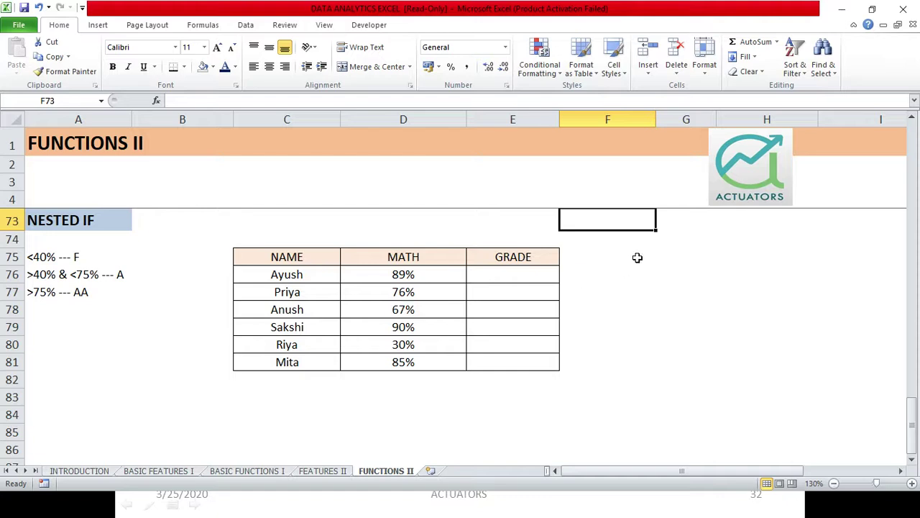
Step: Start an =IF( formula in GRADE cell E76, then backspace to trim the partial entry
left_click(536, 278)
type("=I")
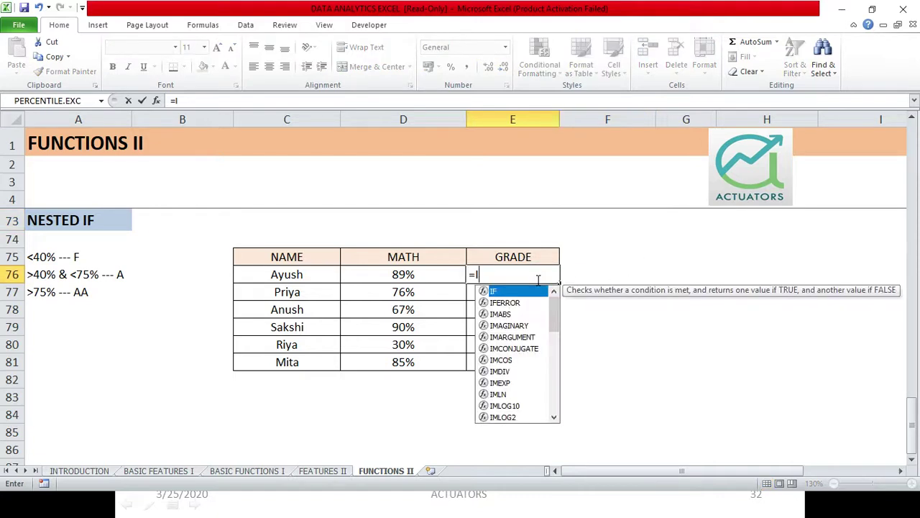
type("F(")
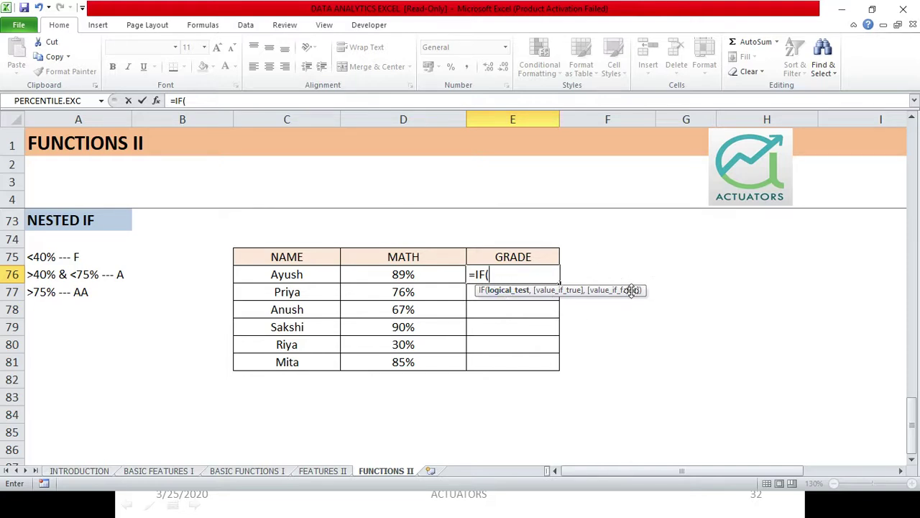
key("BackSpace")
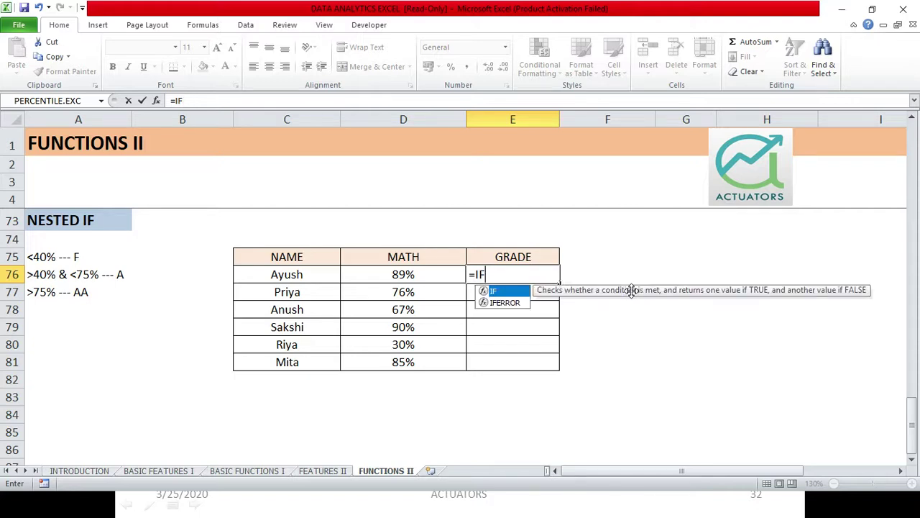
key("BackSpace")
key("BackSpace")
key("BackSpace")
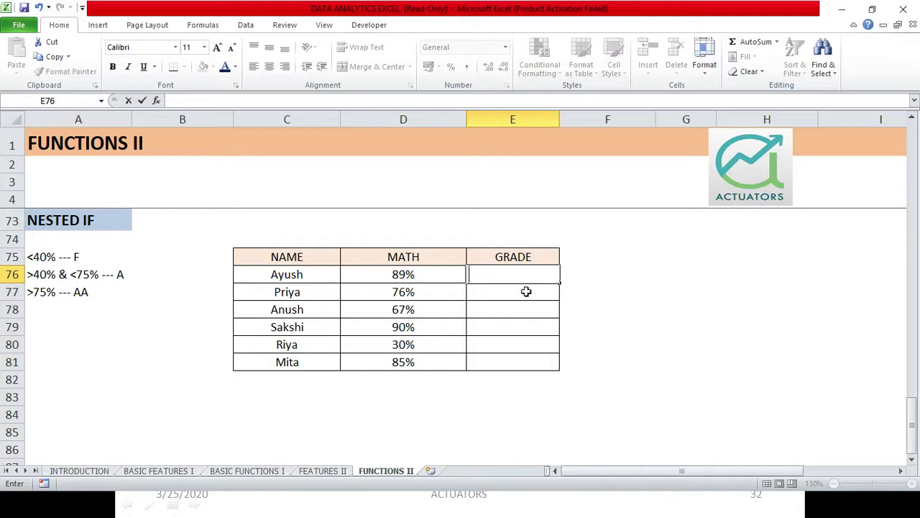
key("Return")
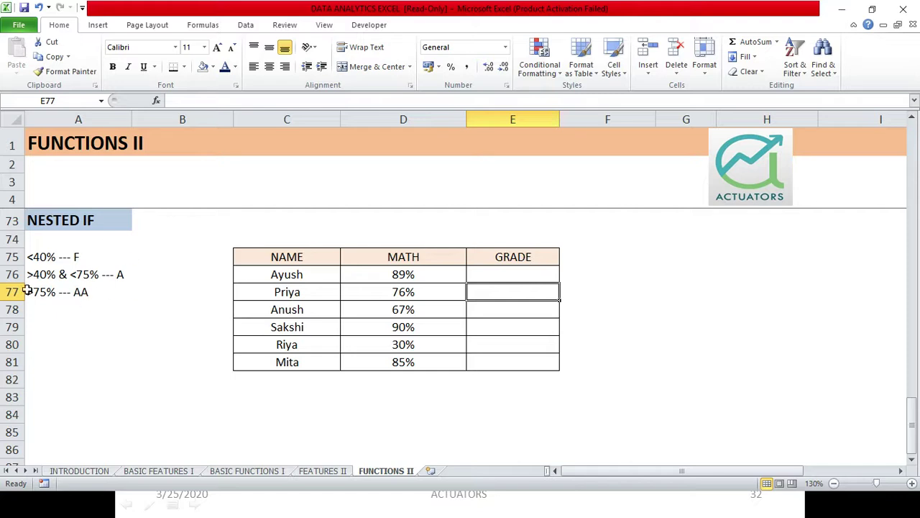
left_click(514, 274)
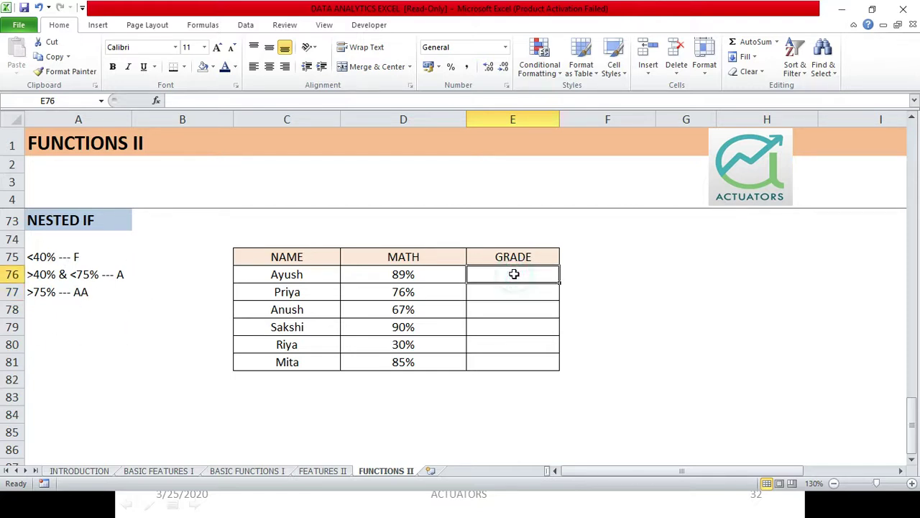
type("=")
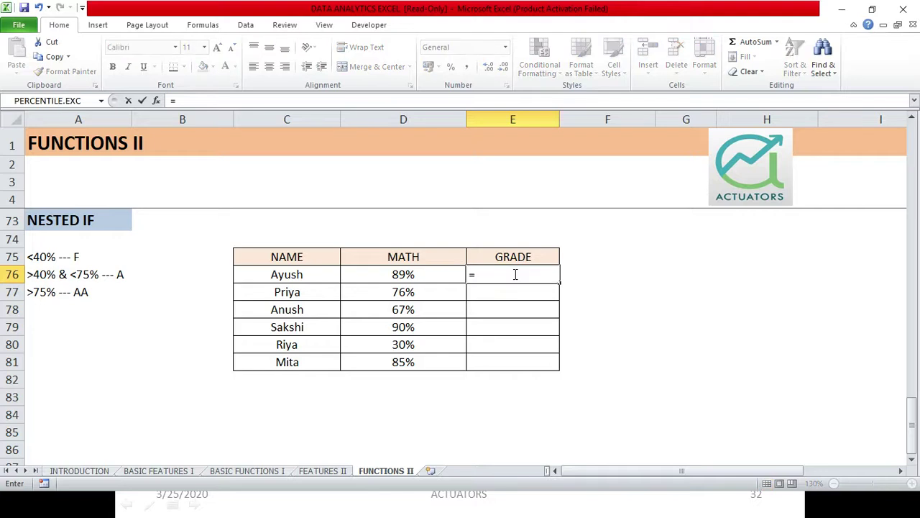
key("BackSpace")
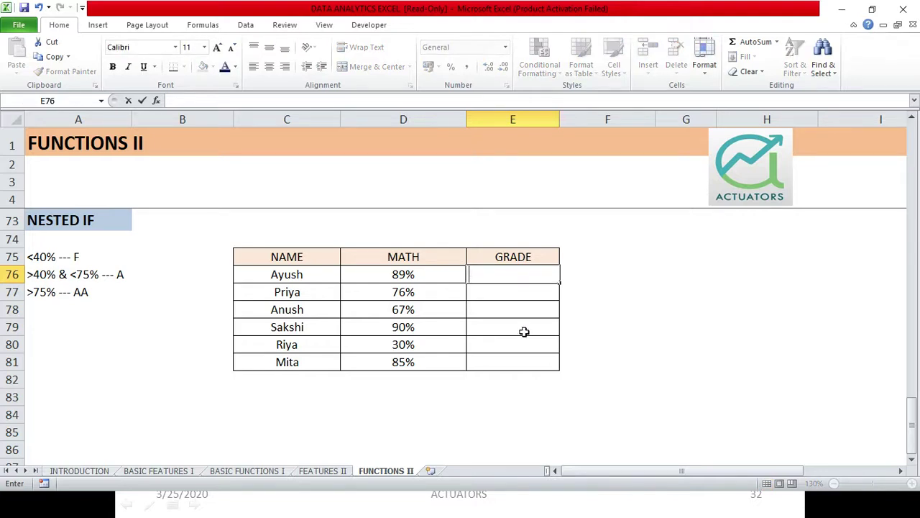
left_click(69, 333)
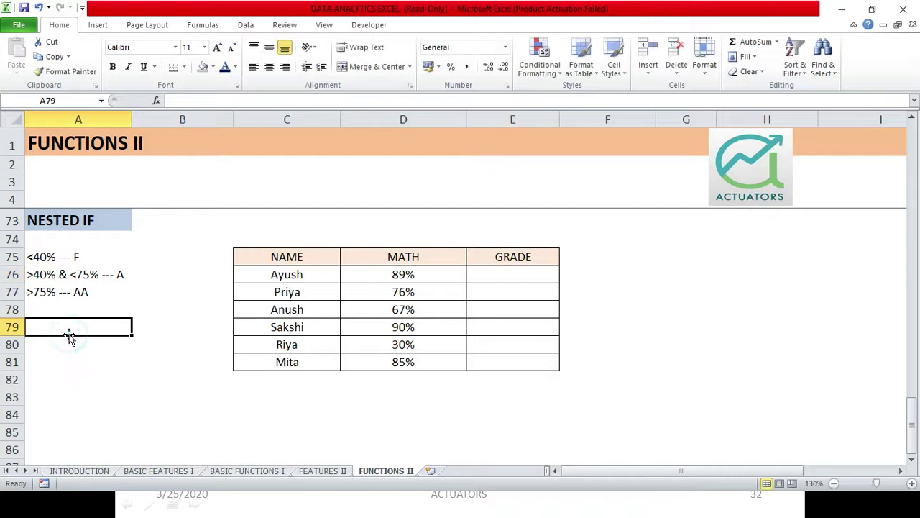
left_click(530, 268)
type("=IF")
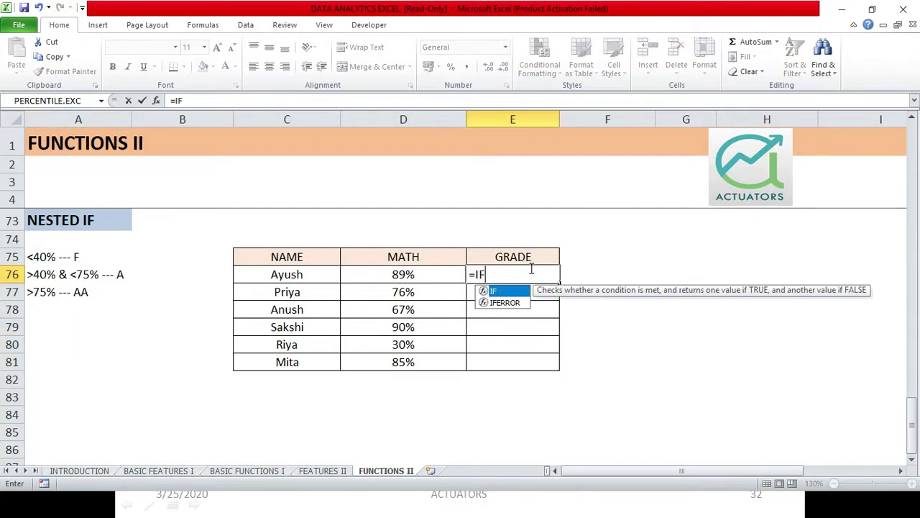
type("(")
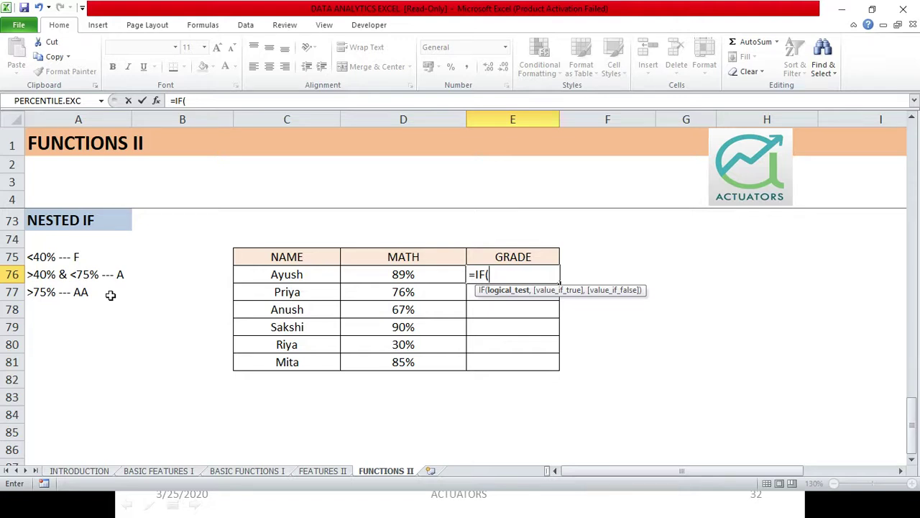
Step: Build =IF(D76<40%,"F",IF( in E76 from Ayush's math score, with an uppercase F grade
left_click(402, 274)
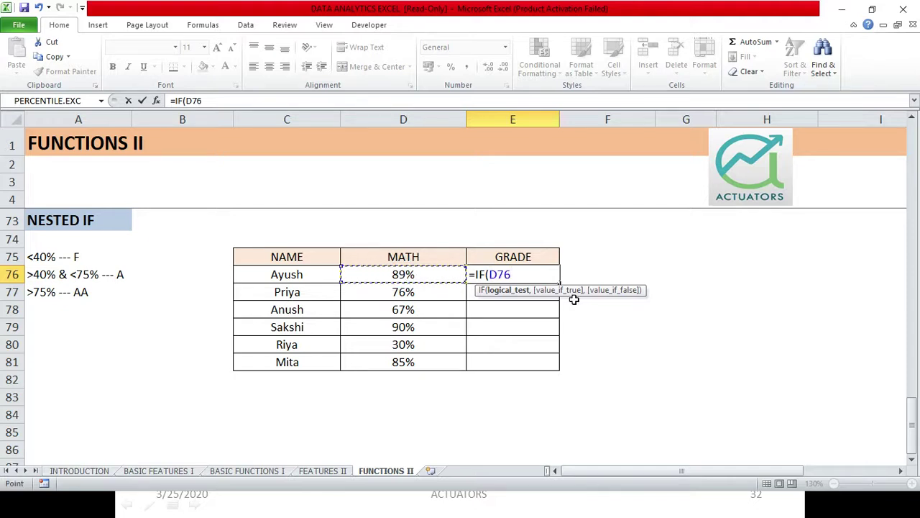
type("<4")
type("0%")
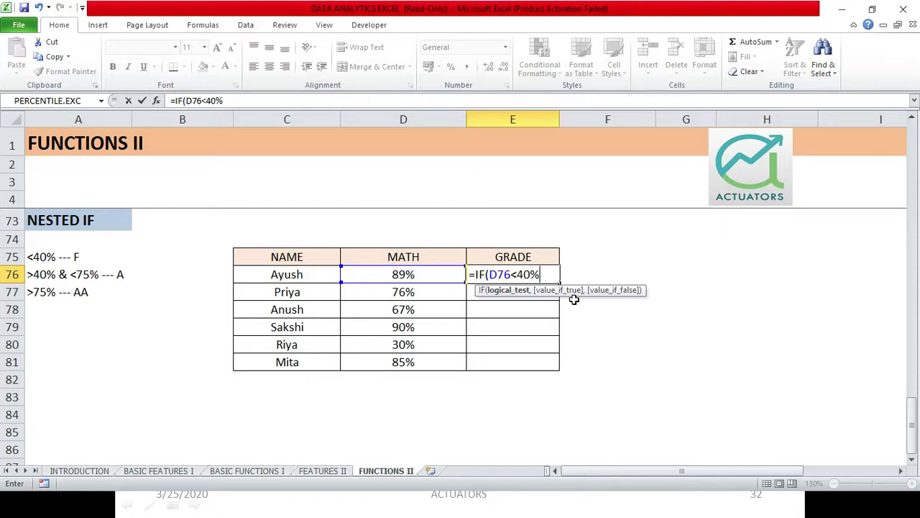
type(",")
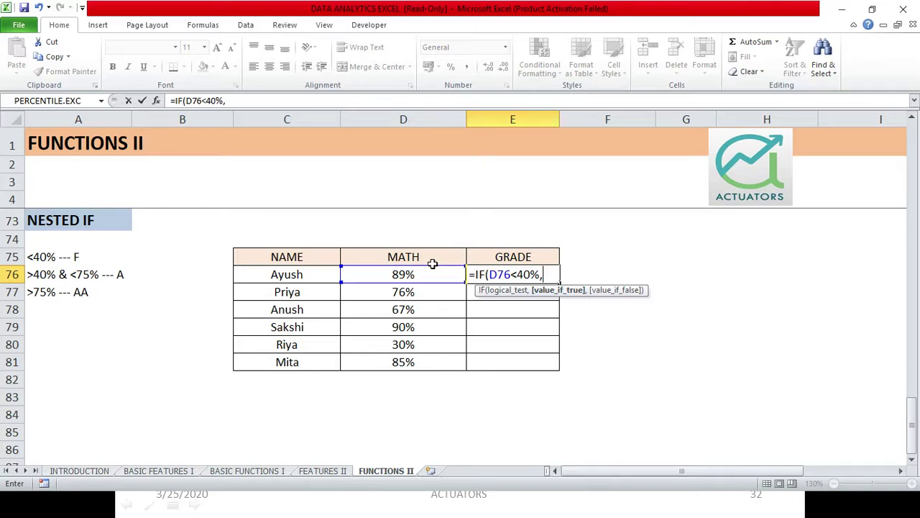
type("\"")
type("f")
key("BackSpace")
type("F")
type("\"")
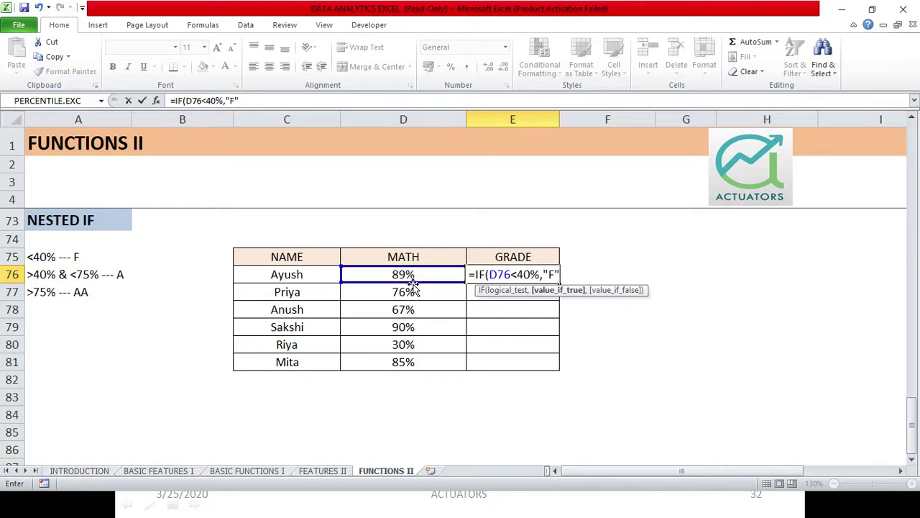
type(",")
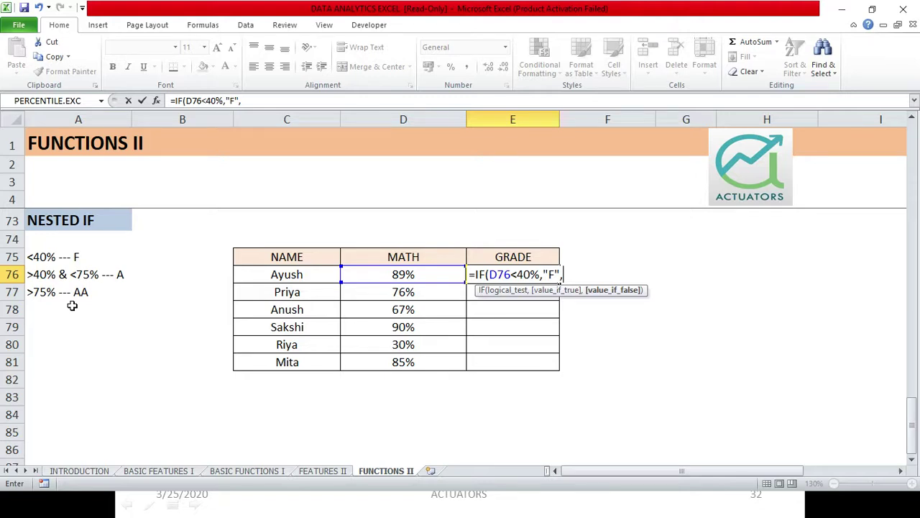
type("IF")
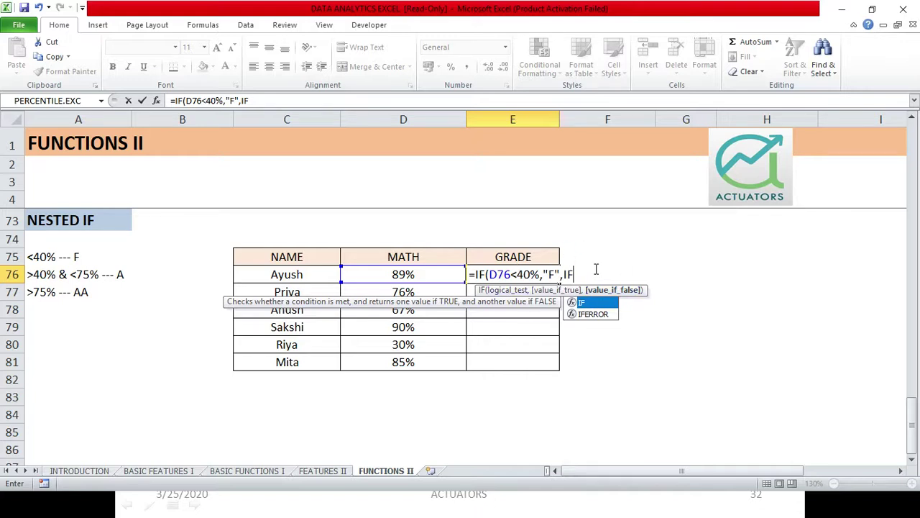
type("(")
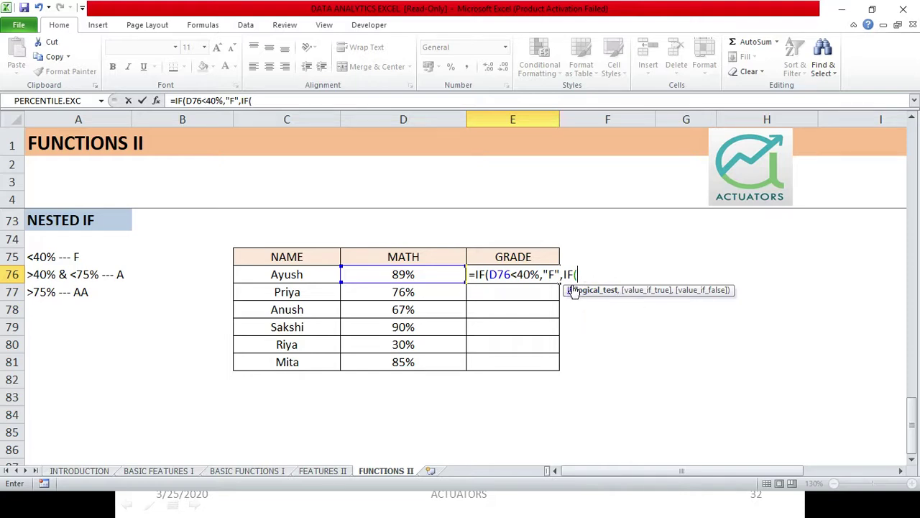
Step: Finish the nested test D76<75% giving "A", else "AA", and enter it in E76
left_click(370, 269)
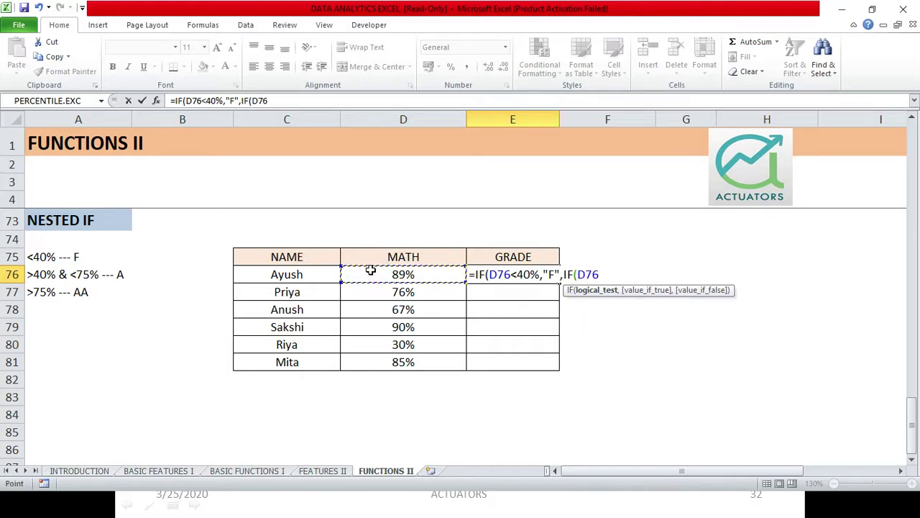
type("<75")
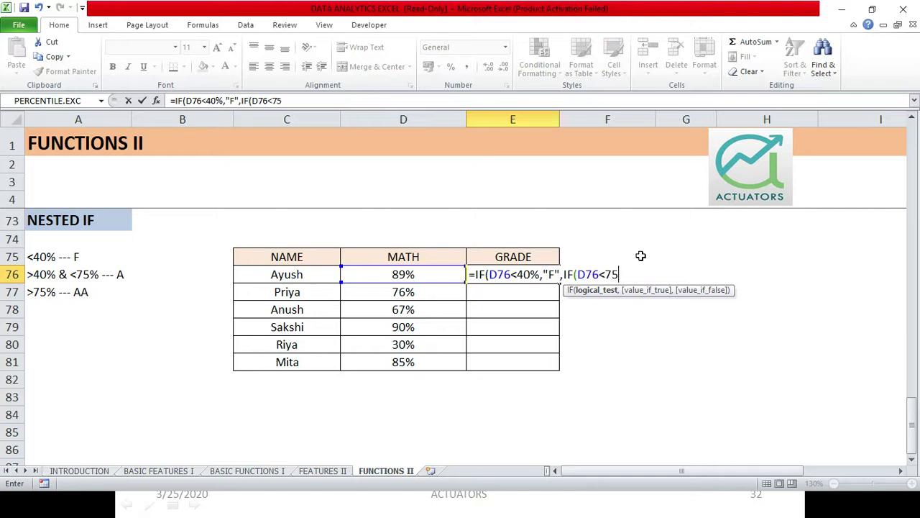
type("%")
left_click_drag(562, 274, 637, 270)
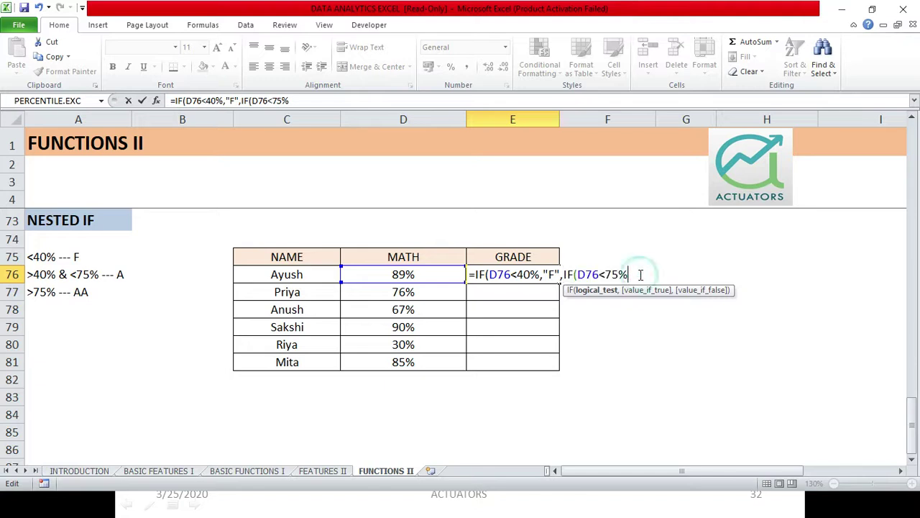
type(",\"A\",")
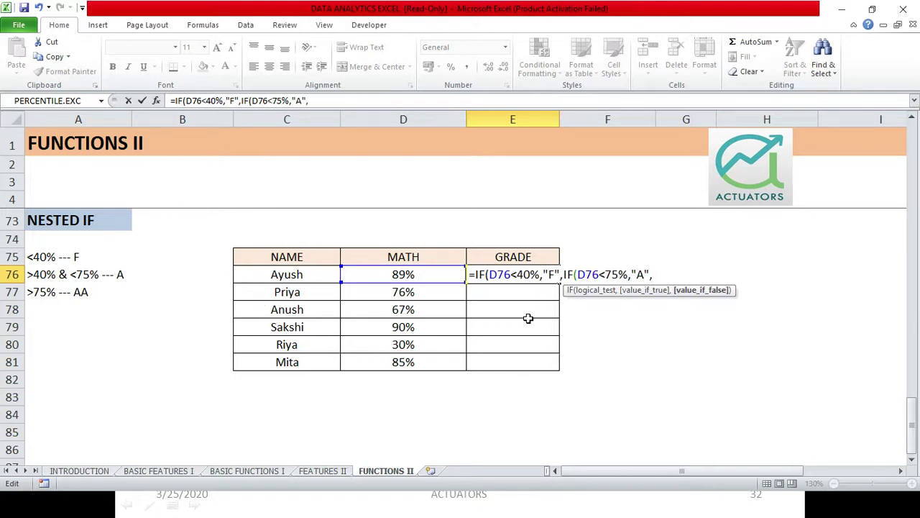
type("AA")
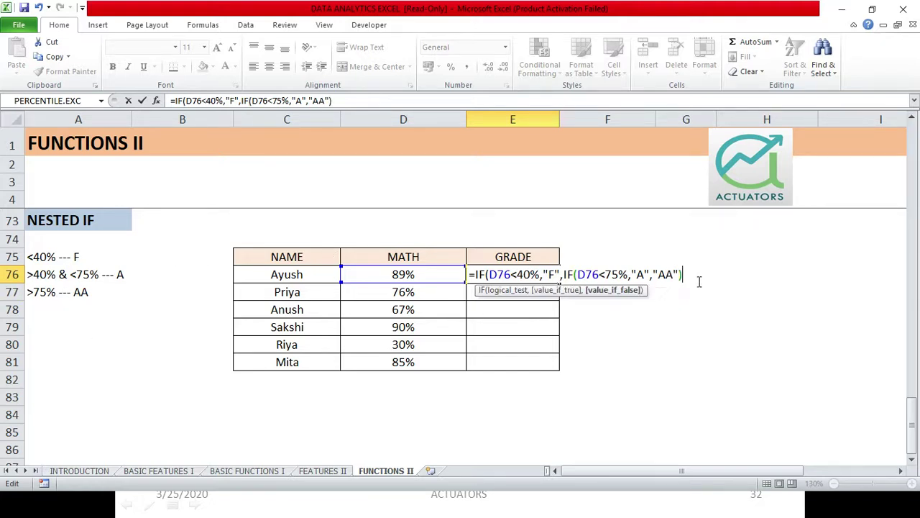
left_click_drag(583, 273, 568, 274)
left_click(692, 266)
type(")")
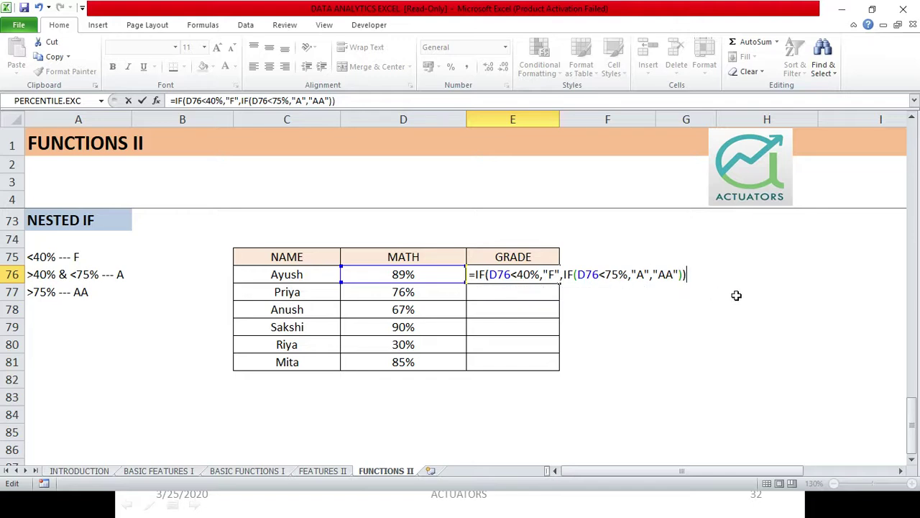
key("Return")
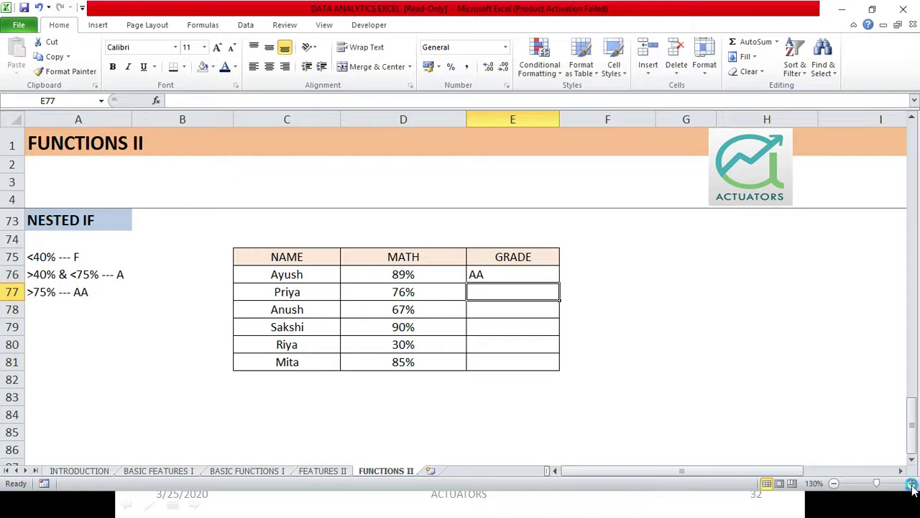
left_click(912, 483)
left_click_drag(879, 209, 832, 207)
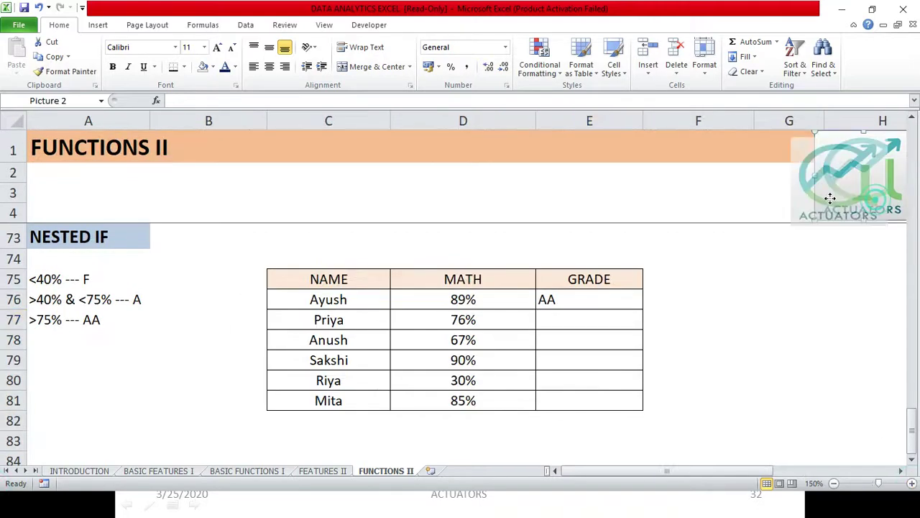
left_click(744, 279)
left_click(558, 300)
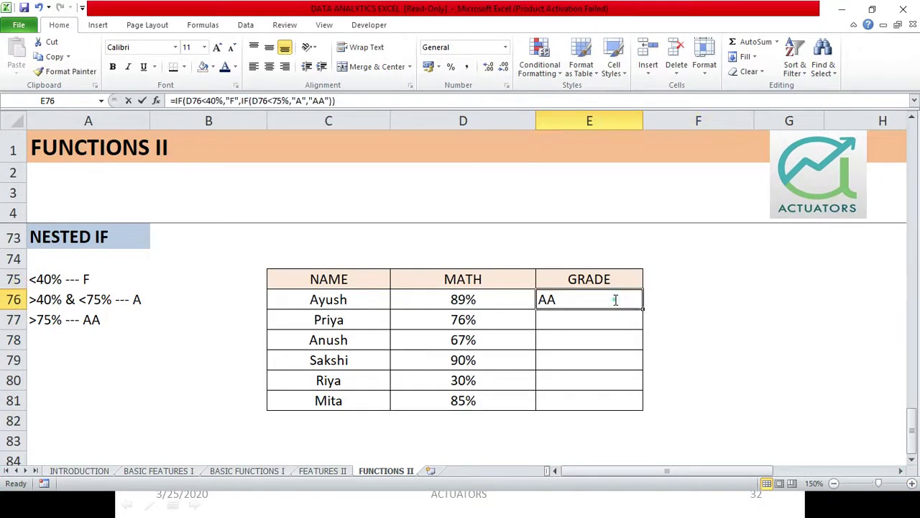
double_click(619, 299)
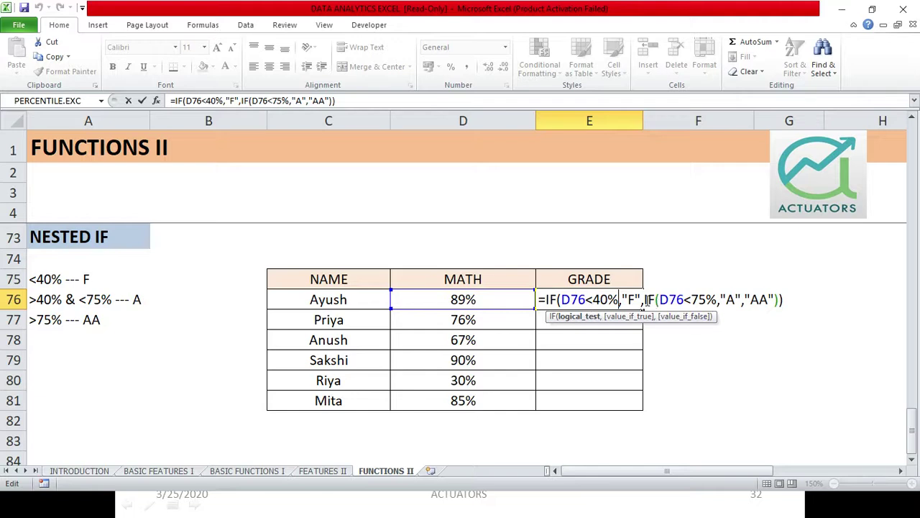
left_click_drag(644, 299, 774, 299)
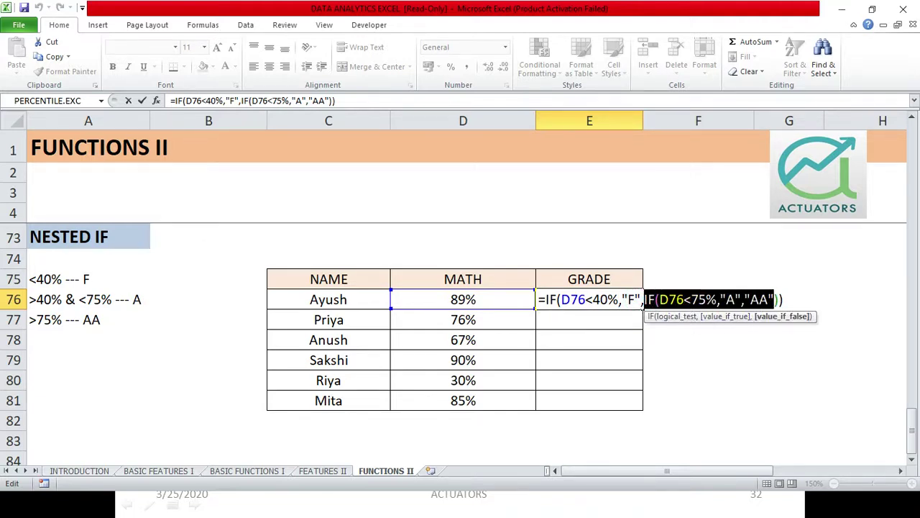
left_click(691, 299)
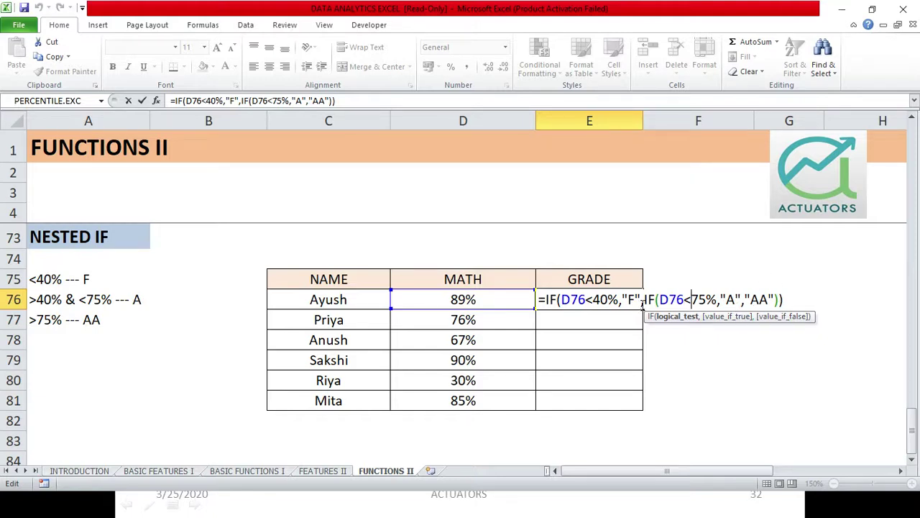
left_click_drag(642, 302, 780, 302)
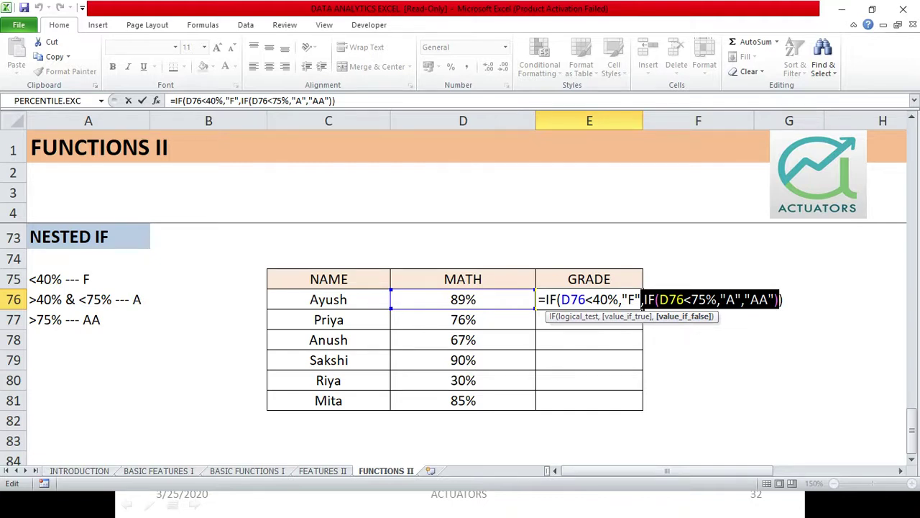
left_click(768, 299)
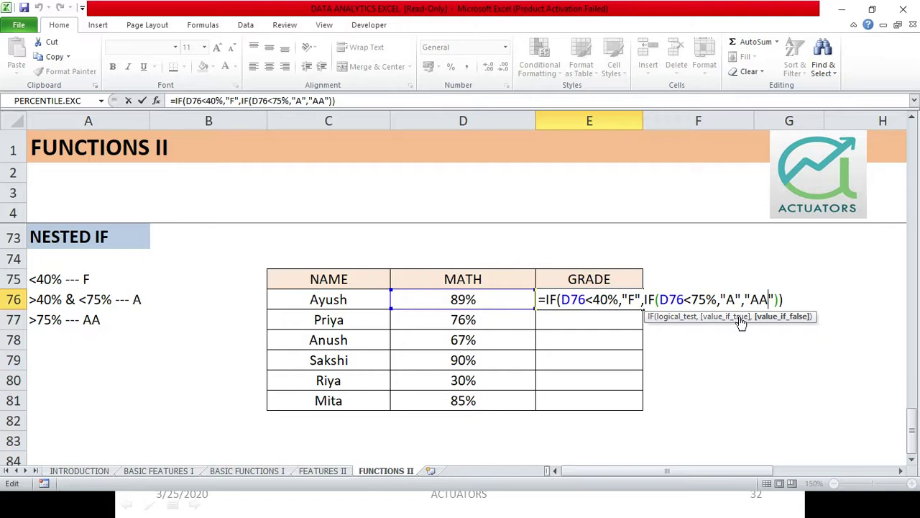
left_click_drag(774, 300, 745, 300)
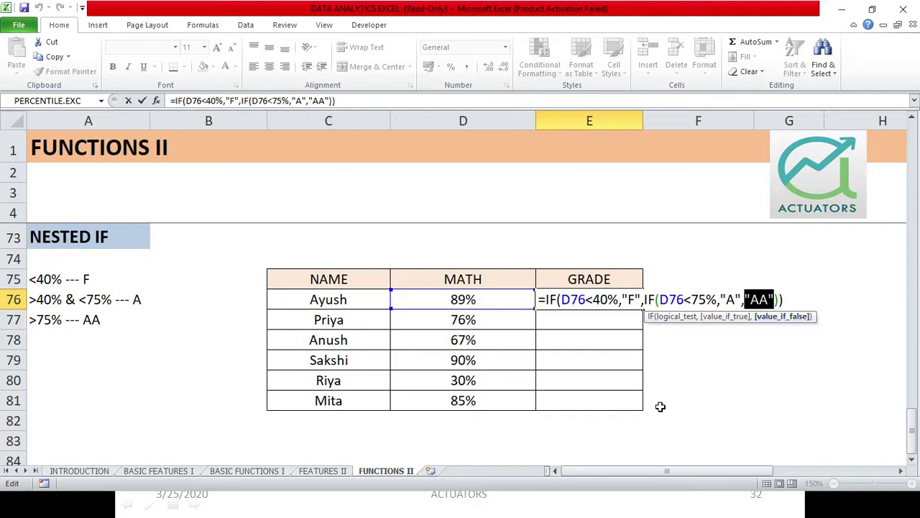
key("Return")
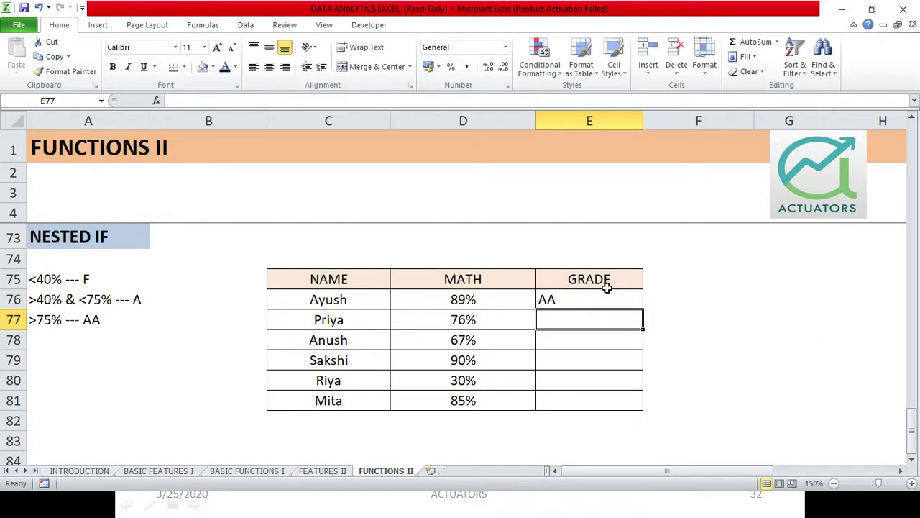
left_click(609, 296)
Step: Fill the grade formula down to E81 and check Riya's 30%, Sakshi's 90%, and Anush's 67%
double_click(644, 309)
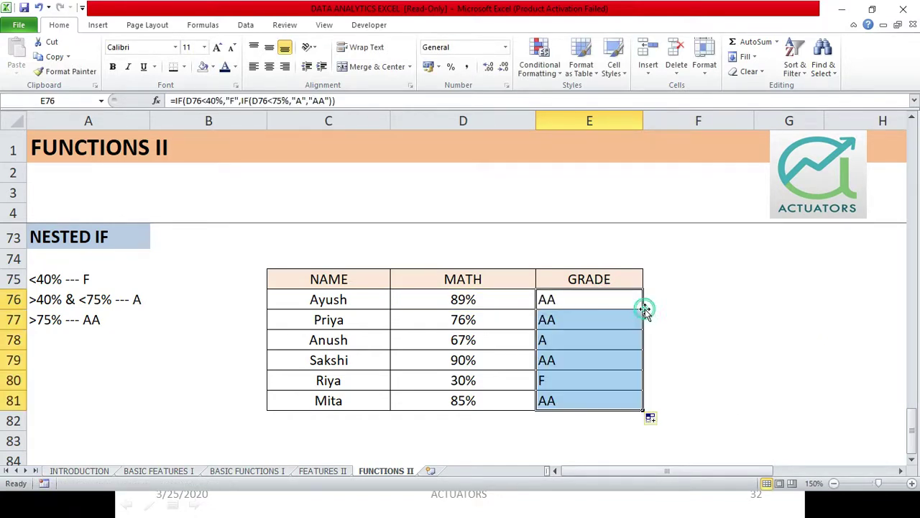
left_click(594, 385)
left_click(475, 382)
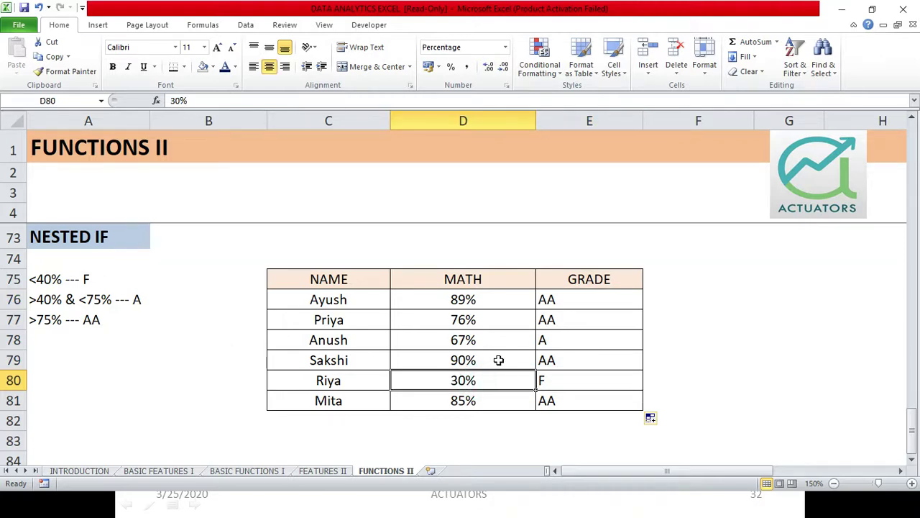
left_click(496, 360)
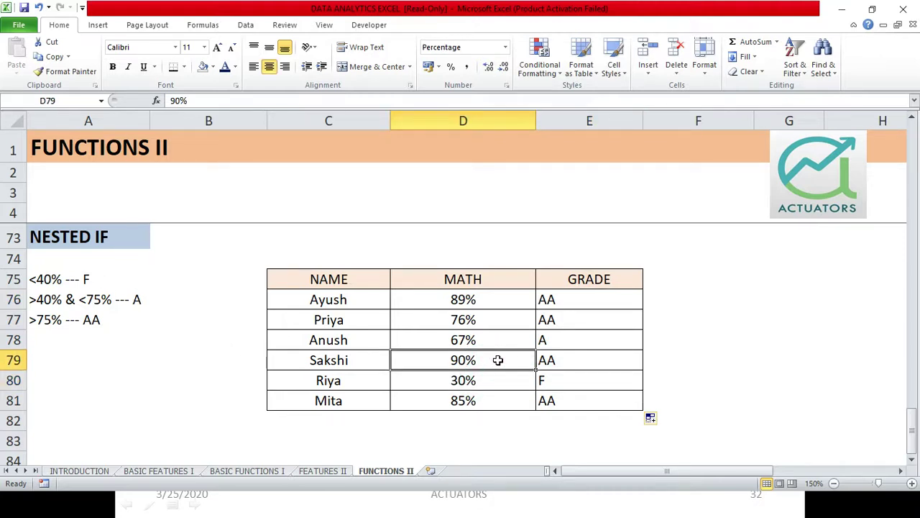
left_click(501, 340)
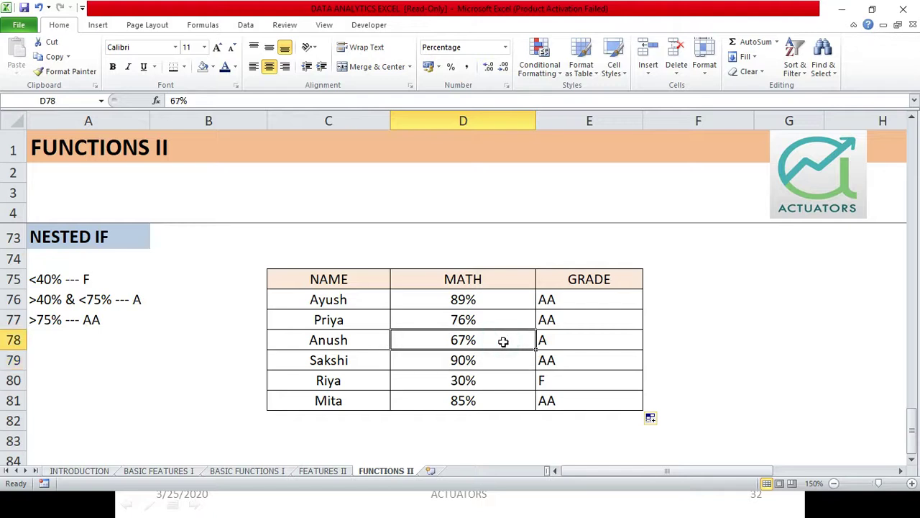
Step: Inspect Anush's grade formula, then reopen Ayush's E76 formula for review
left_click(586, 335)
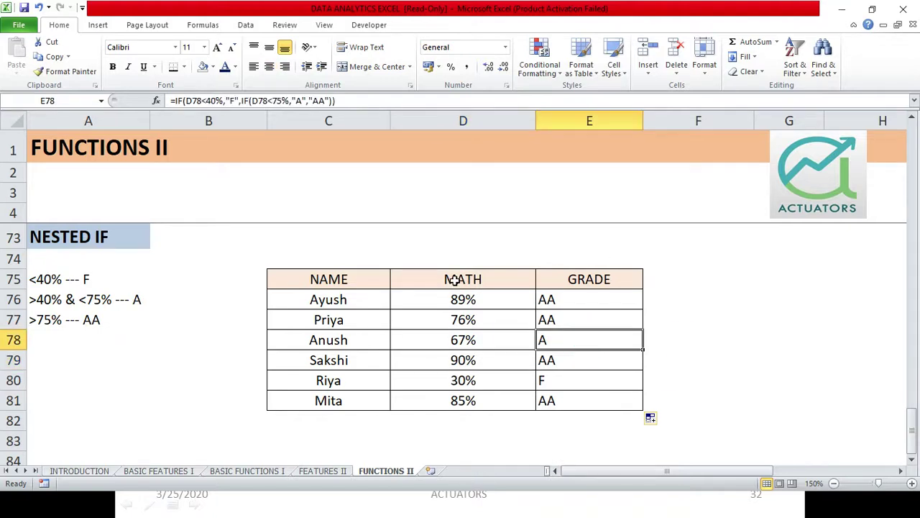
left_click(623, 305)
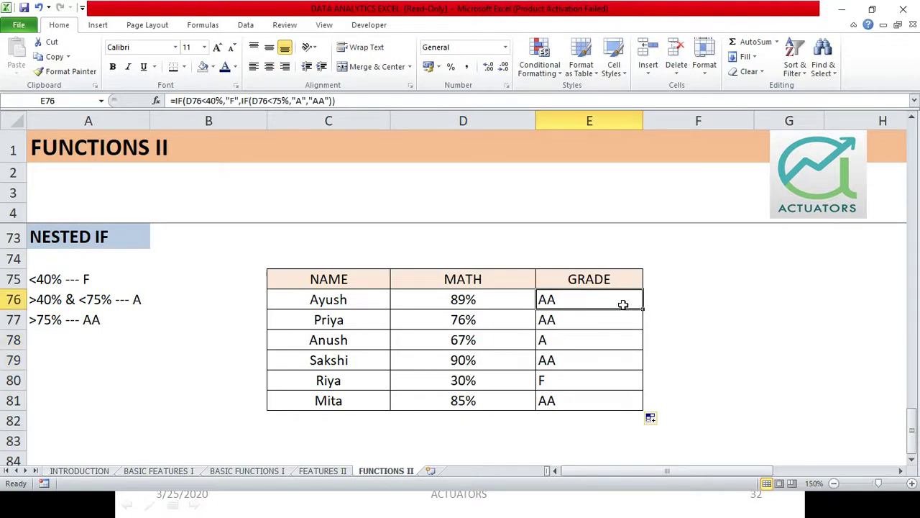
double_click(623, 305)
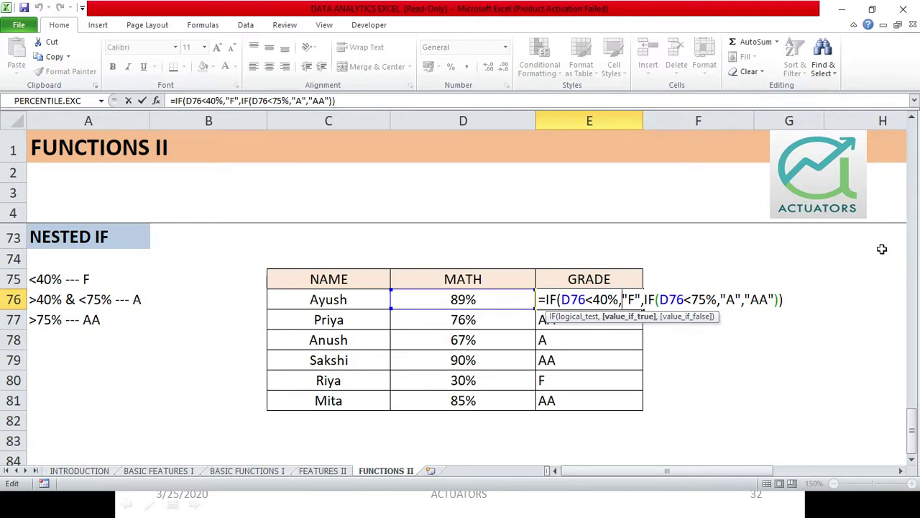
key("Return")
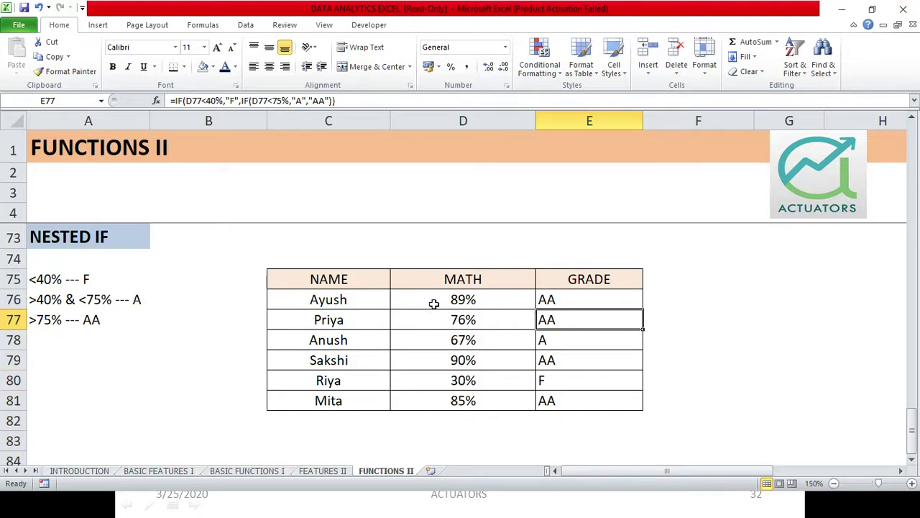
double_click(596, 298)
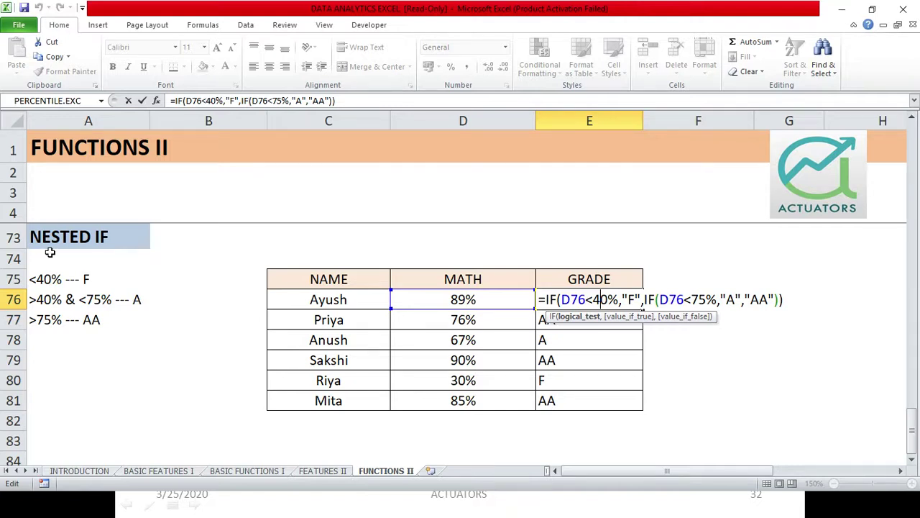
key("Return")
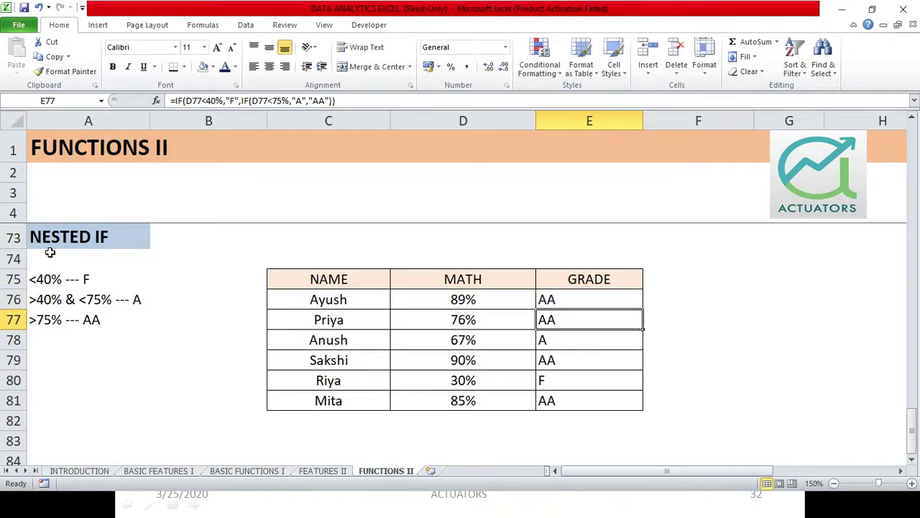